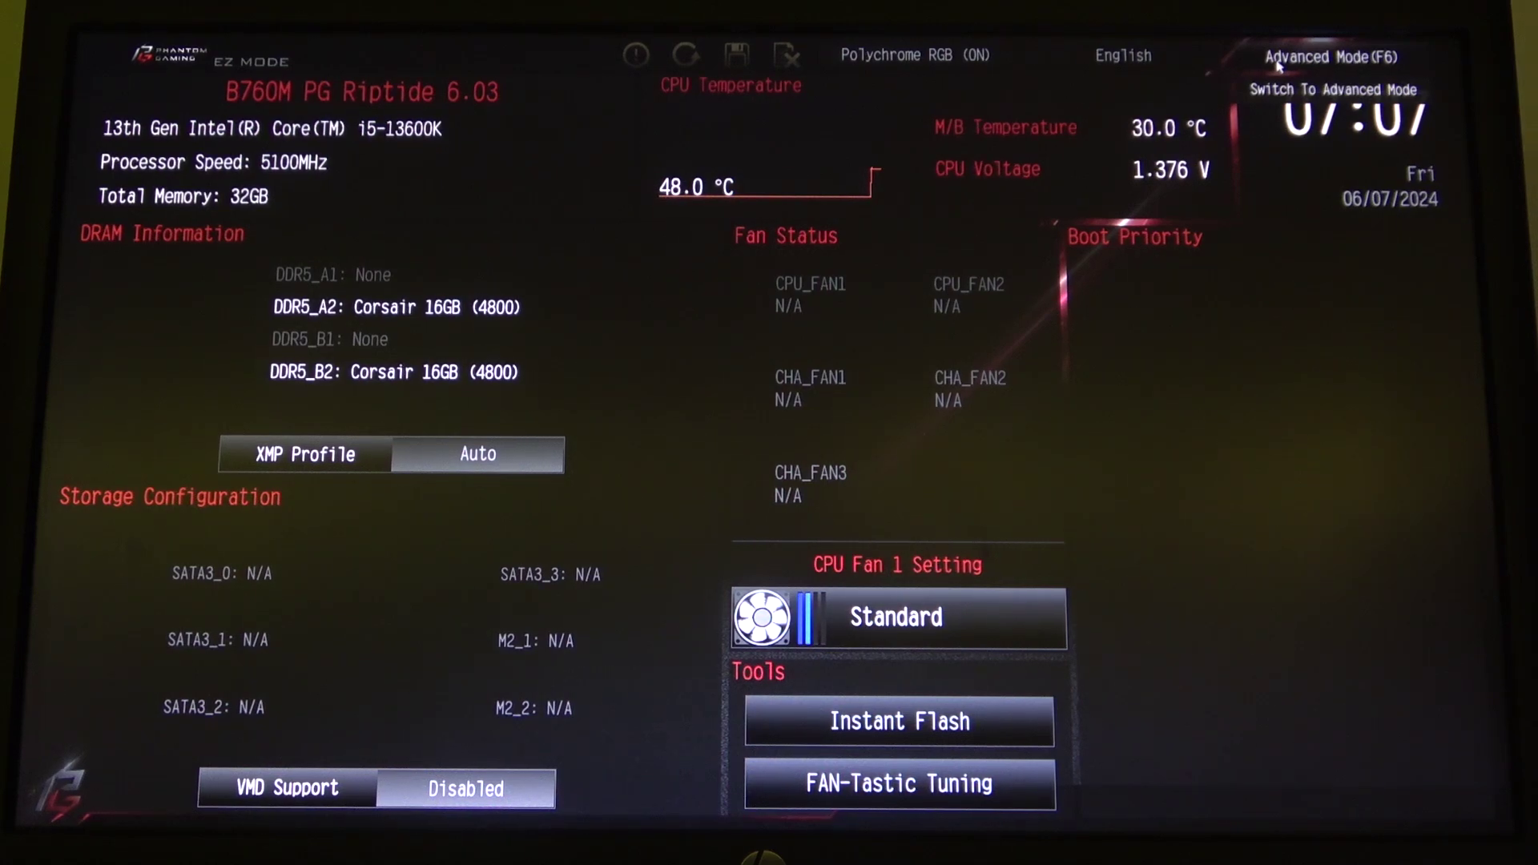
# Switch the BIOS from EZ Mode to Advanced Mode (F6) on the Tool tab.
pyautogui.click(1276, 67)
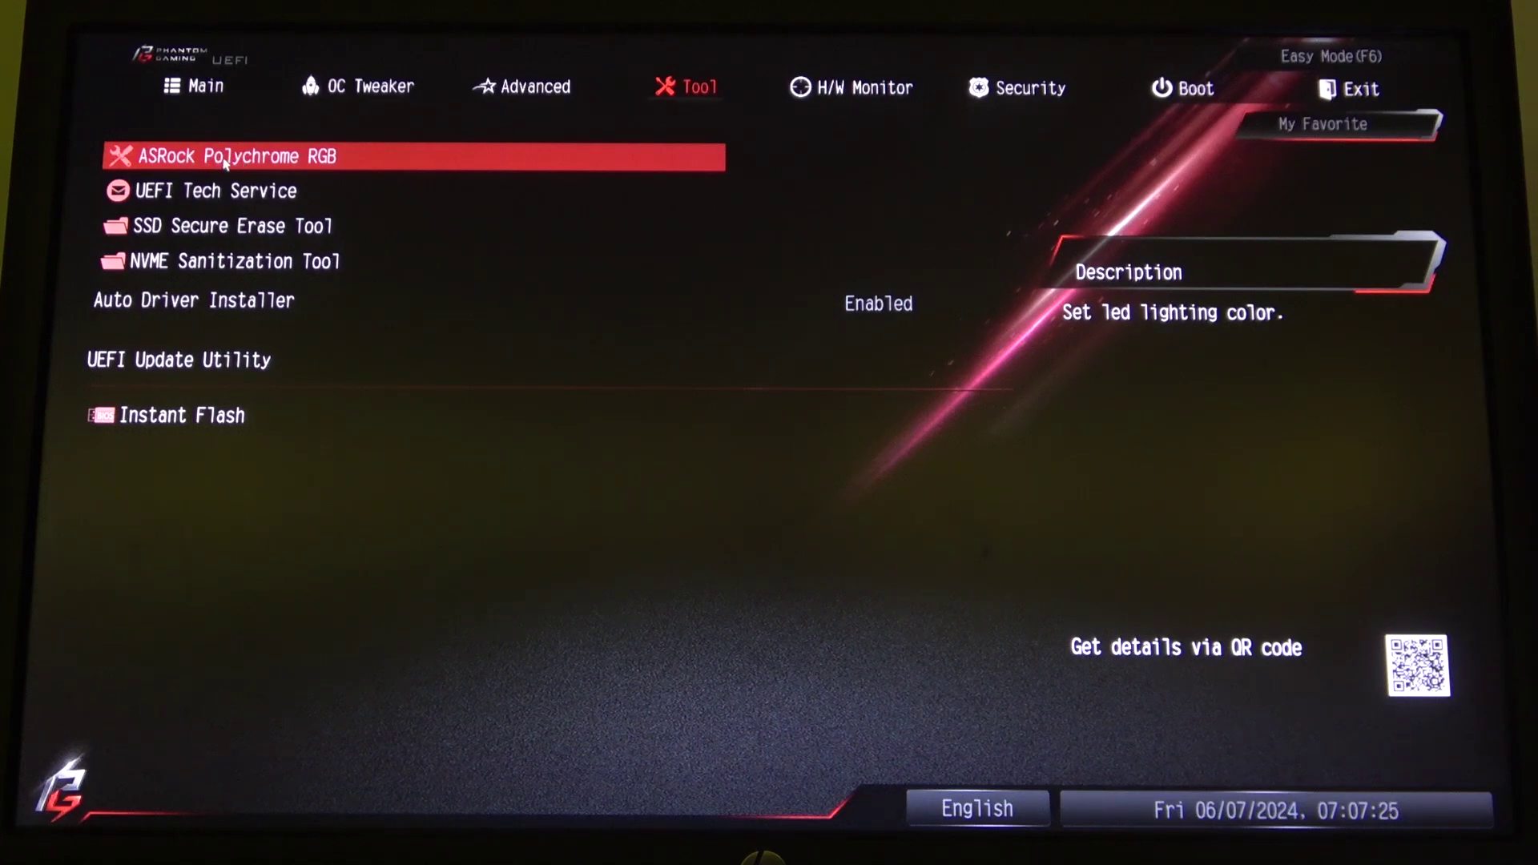
# Open ASRock Polychrome RGB and browse the LED zone and style lists, keeping RGB_LED1.
pyautogui.click(225, 161)
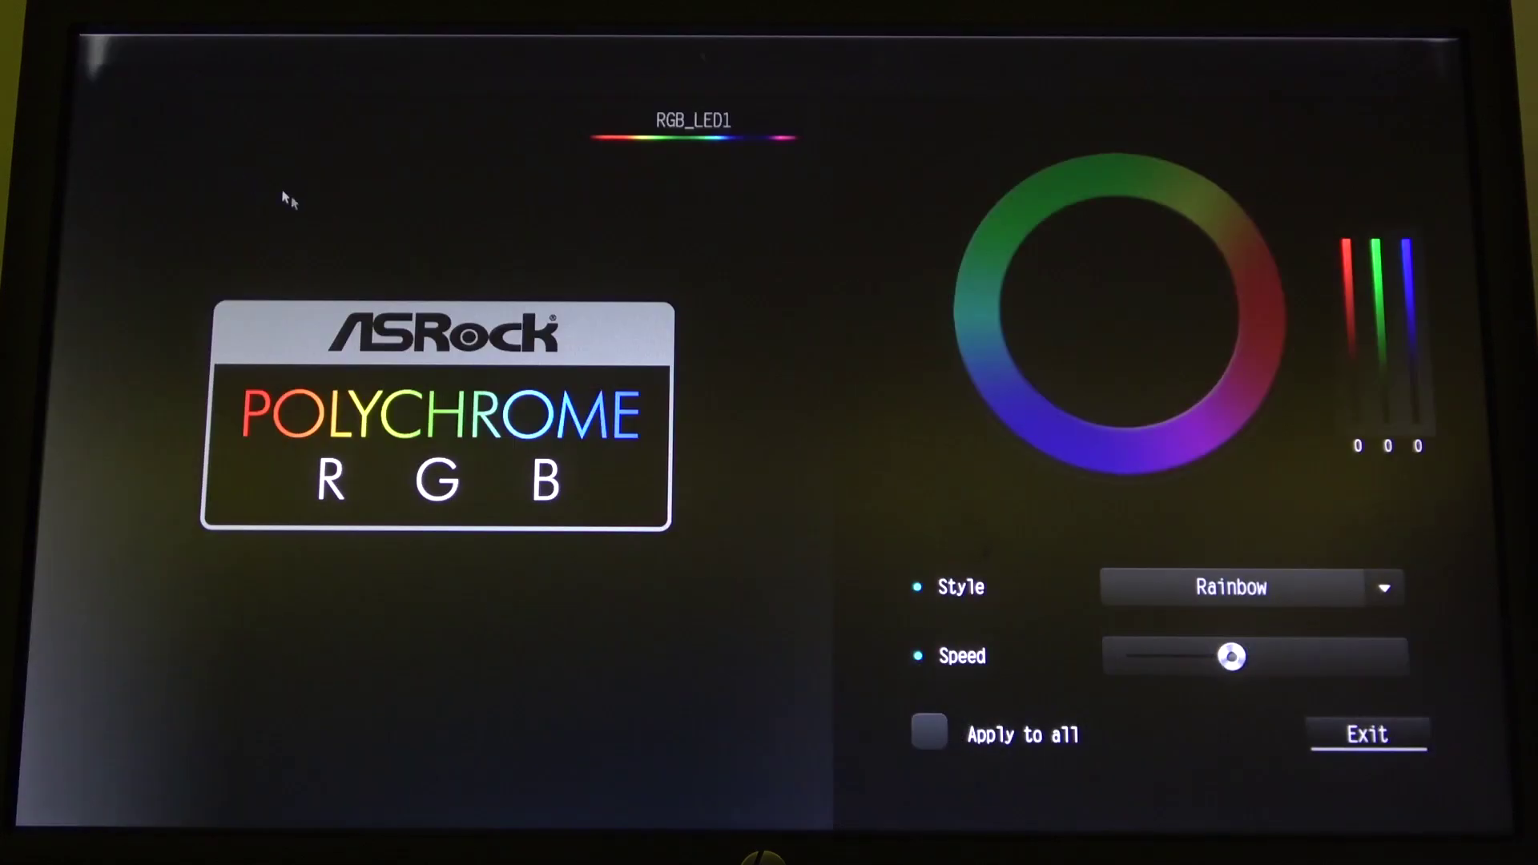
pyautogui.click(709, 130)
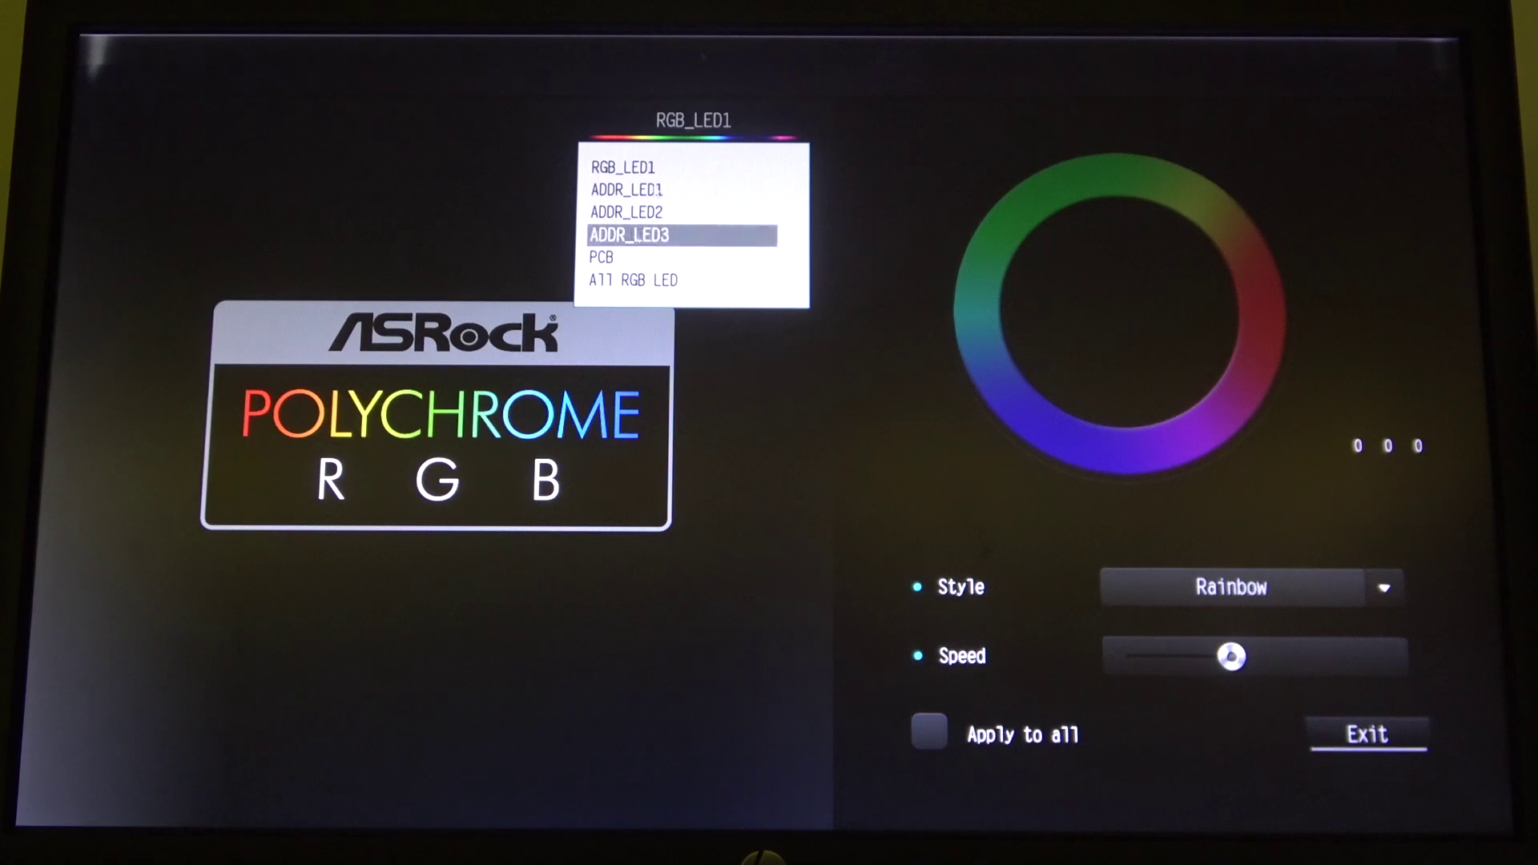
pyautogui.click(709, 131)
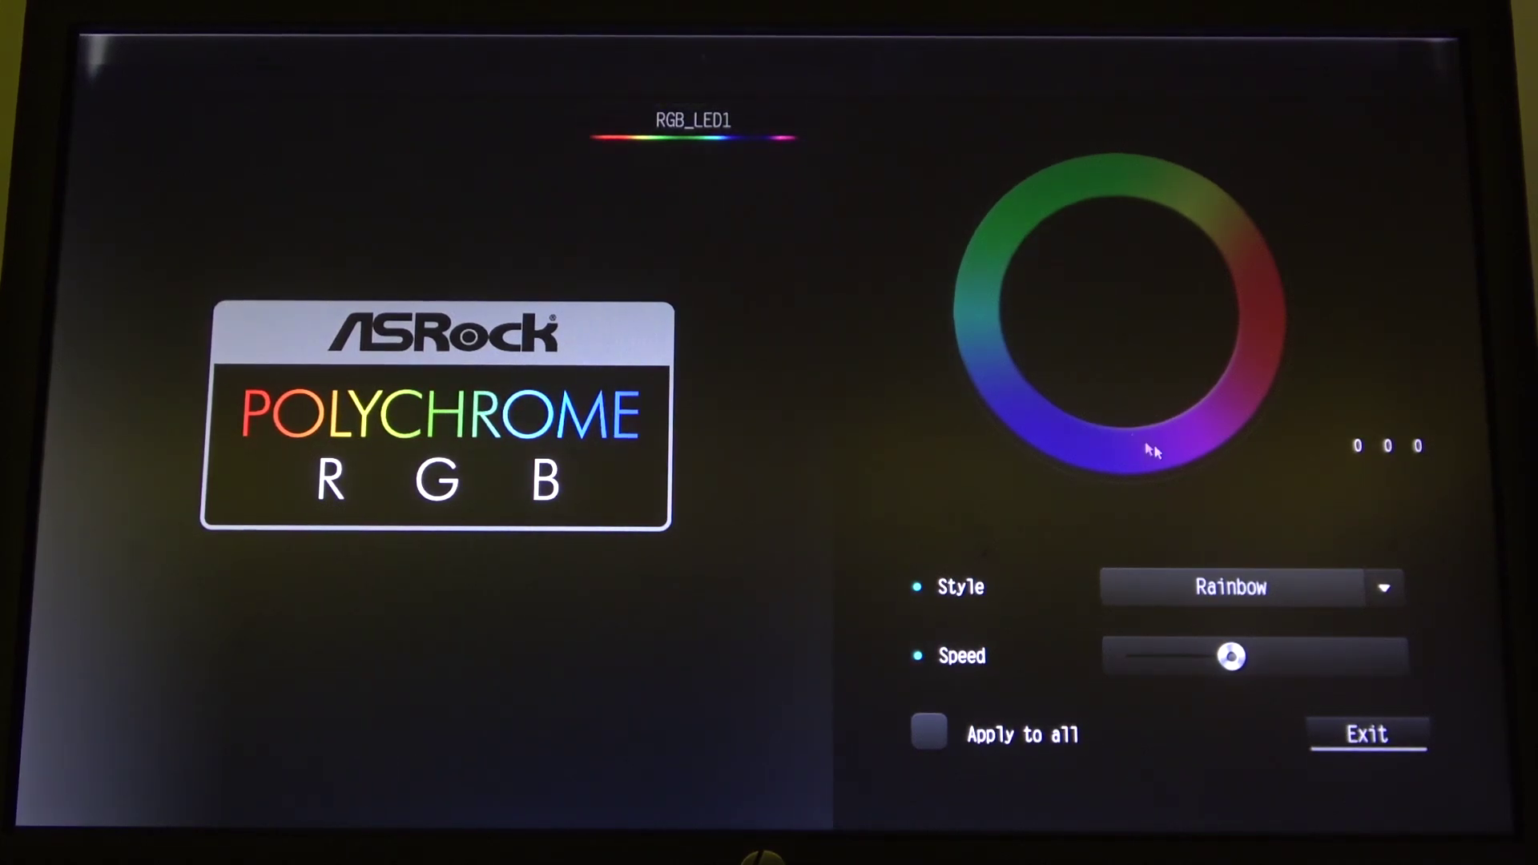
pyautogui.click(1174, 600)
pyautogui.scroll(2, 1231, 639)
pyautogui.scroll(3, 1232, 640)
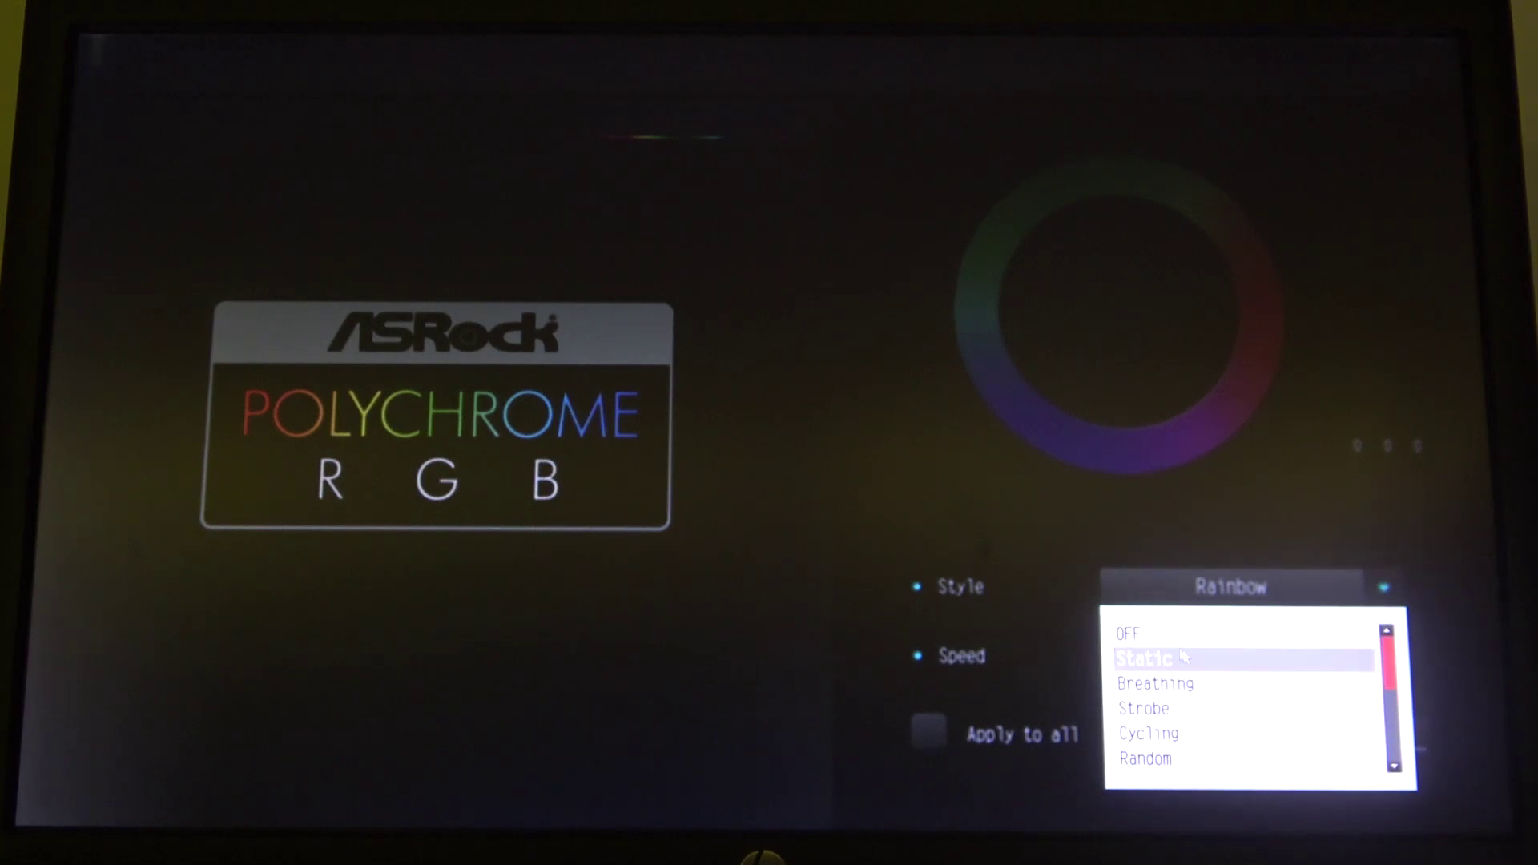
pyautogui.click(916, 586)
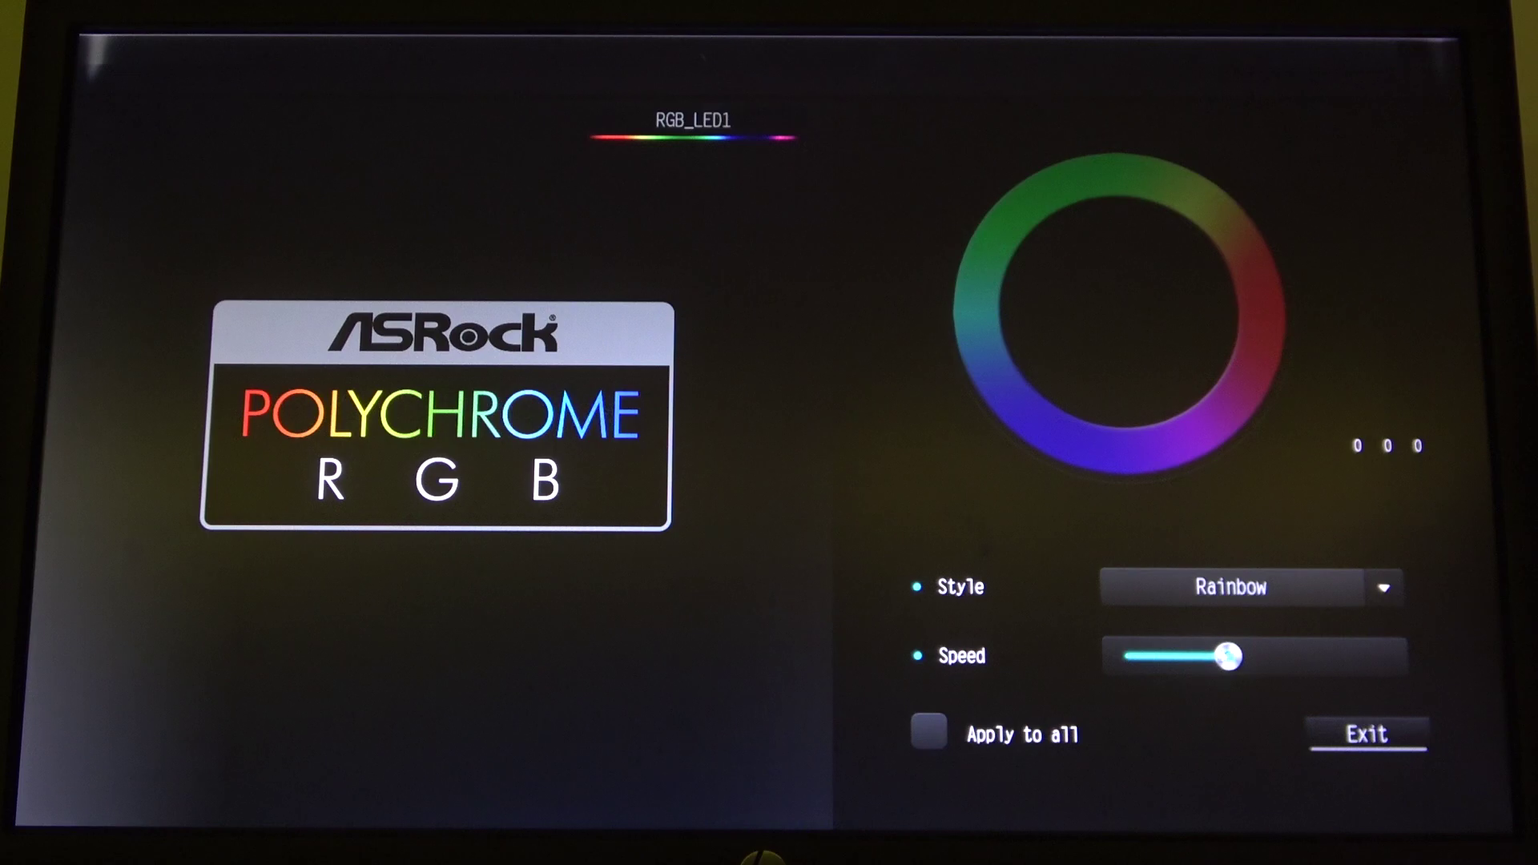
pyautogui.click(1252, 587)
pyautogui.scroll(5, 1201, 673)
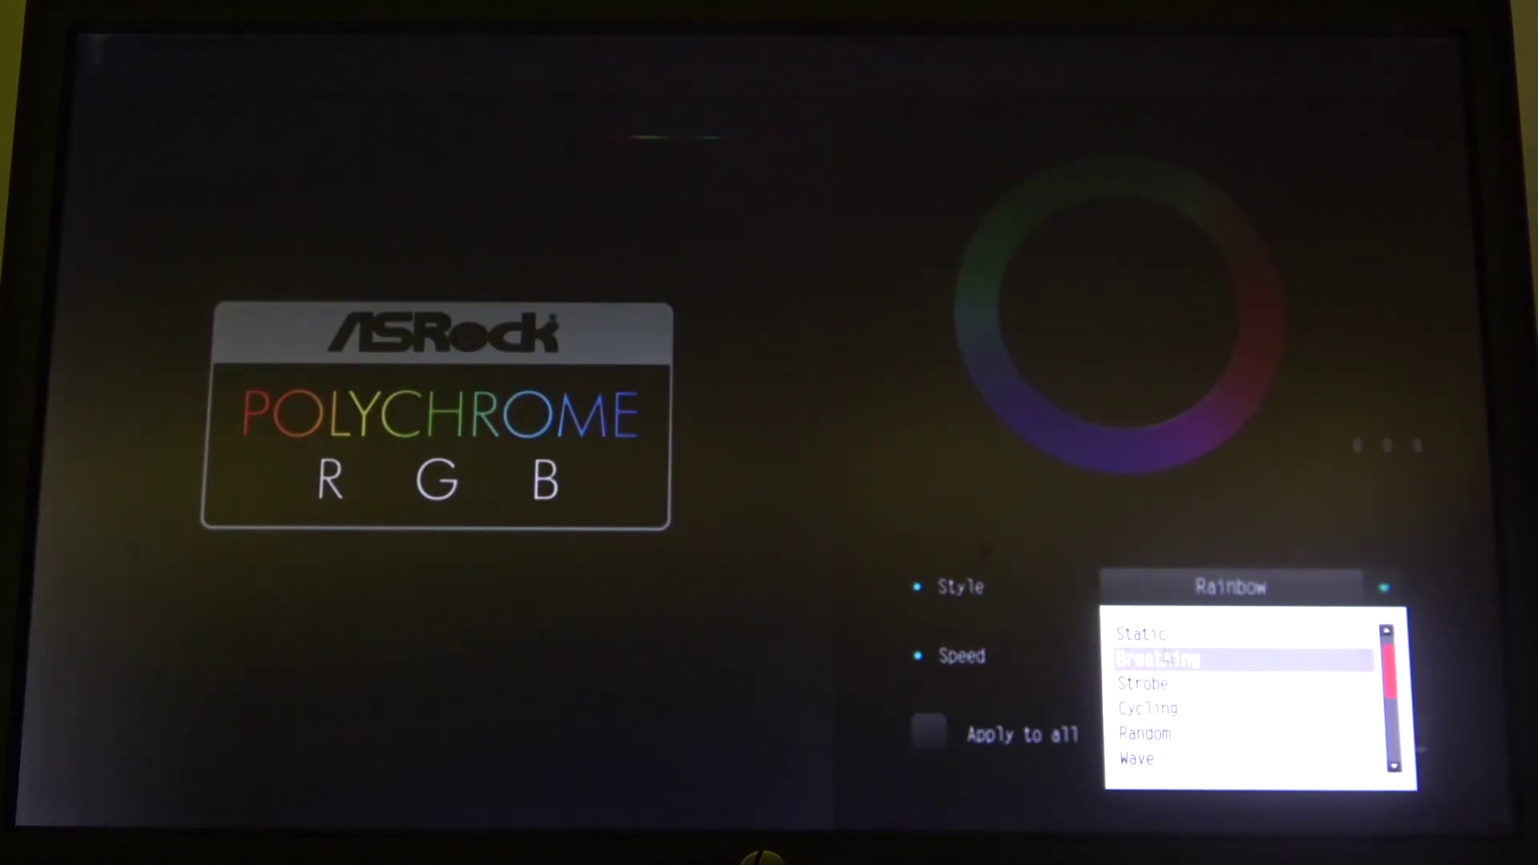
# Choose Static style, drag the hue to green, apply to all LEDs, and exit.
pyautogui.click(1157, 635)
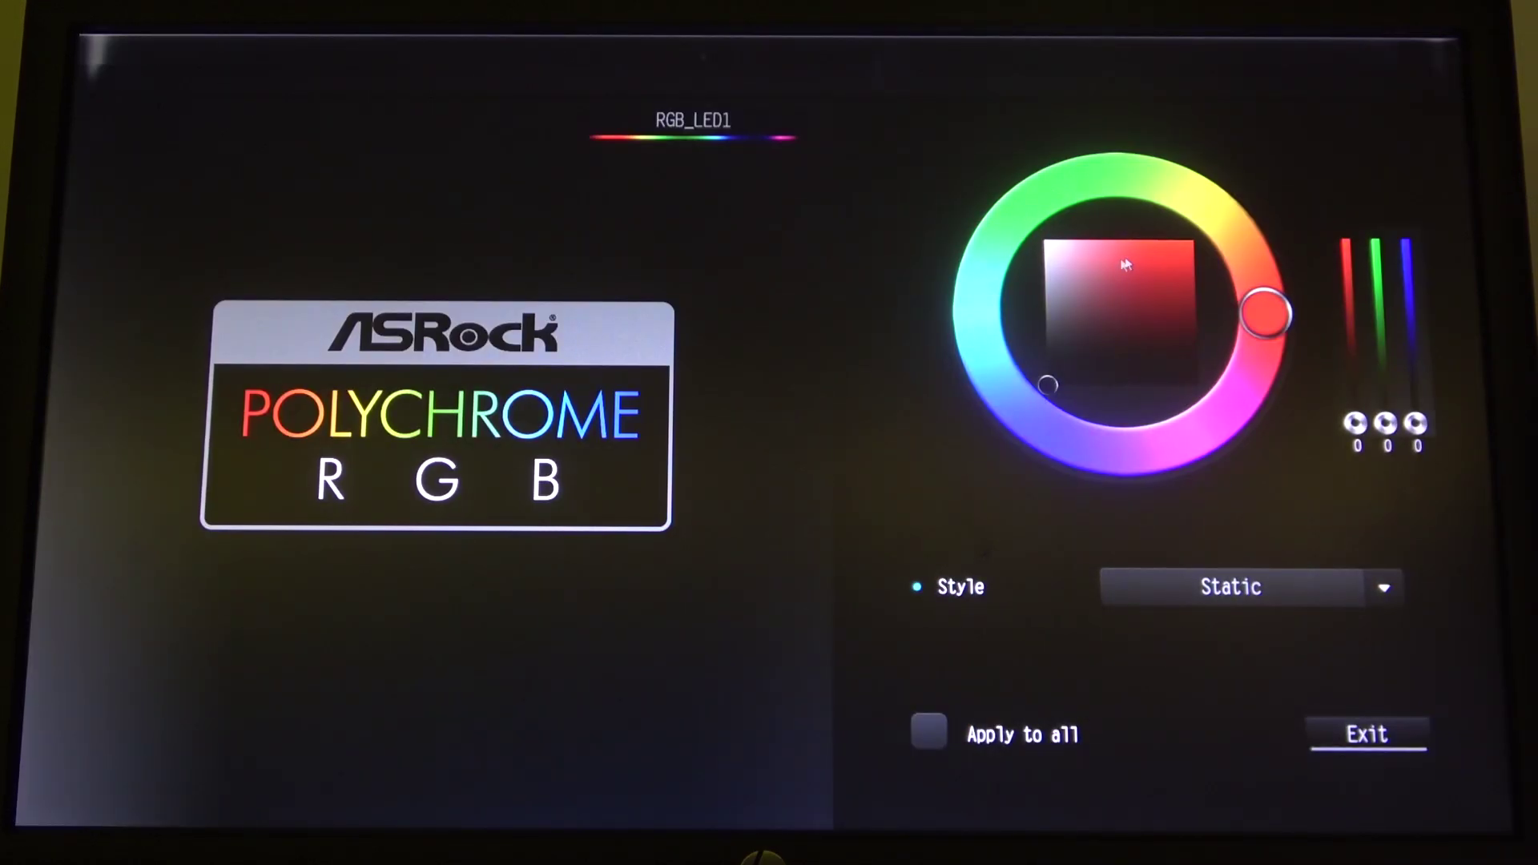
pyautogui.moveTo(1264, 314)
pyautogui.mouseDown()
pyautogui.moveTo(1247, 184)
pyautogui.moveTo(1139, 214)
pyautogui.mouseUp()
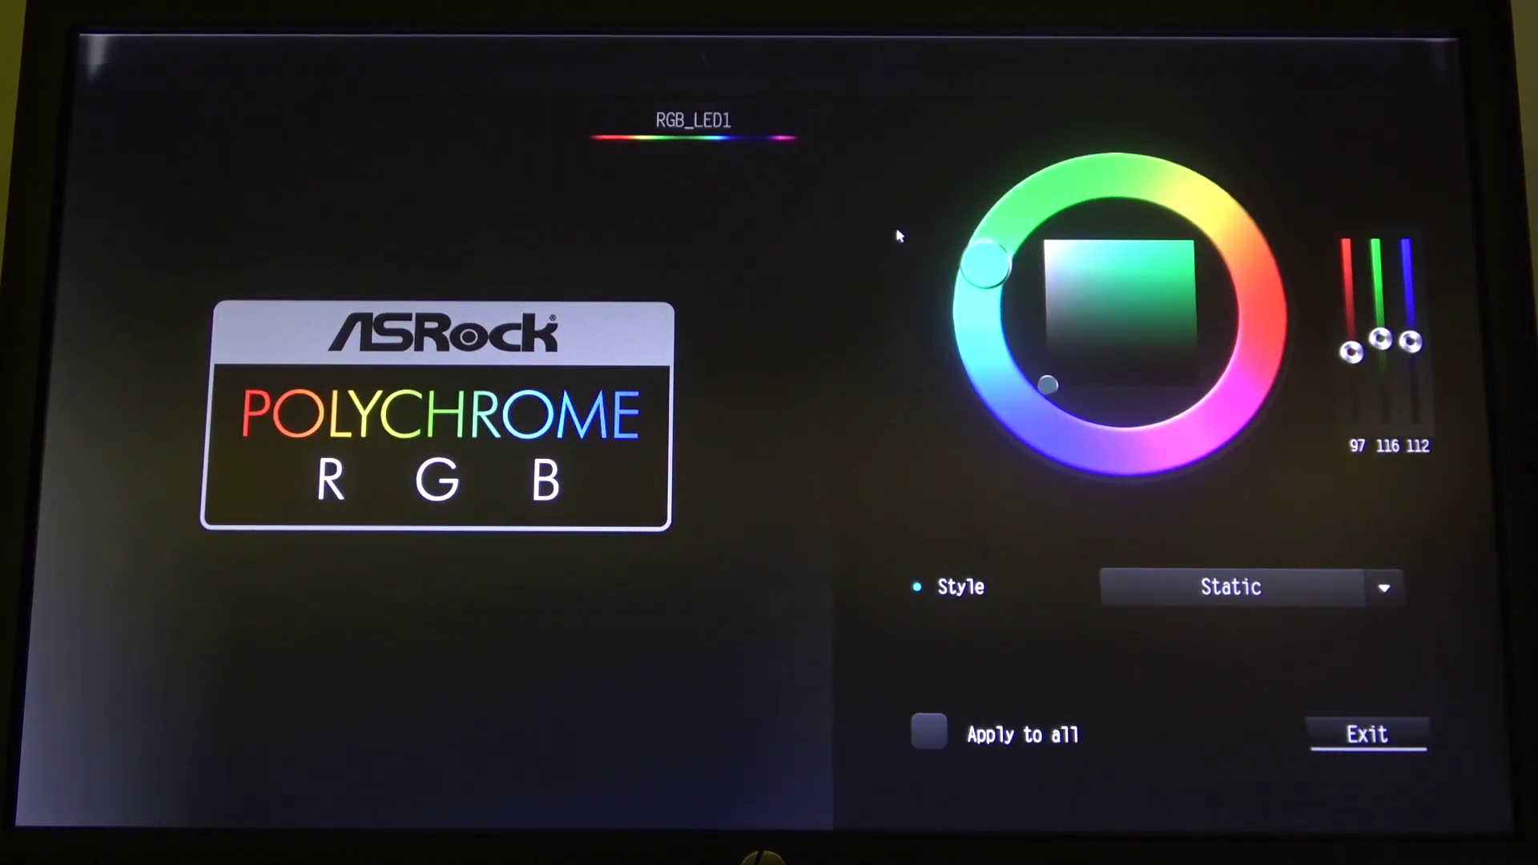
pyautogui.moveTo(896, 236)
pyautogui.mouseDown()
pyautogui.moveTo(1039, 159)
pyautogui.moveTo(1139, 158)
pyautogui.mouseUp()
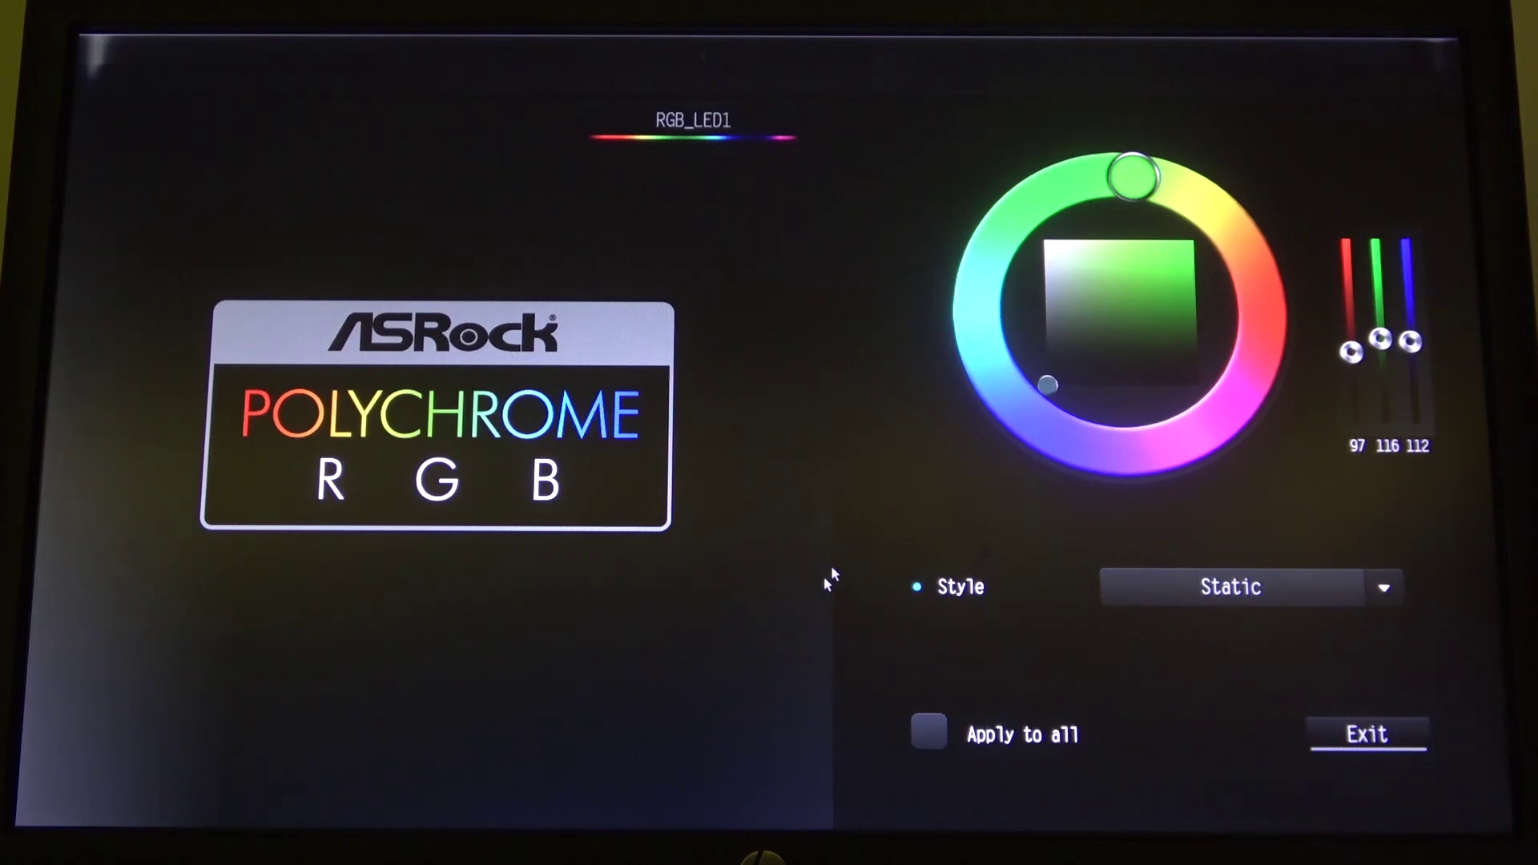
pyautogui.moveTo(1114, 197); pyautogui.dragTo(1090, 187)
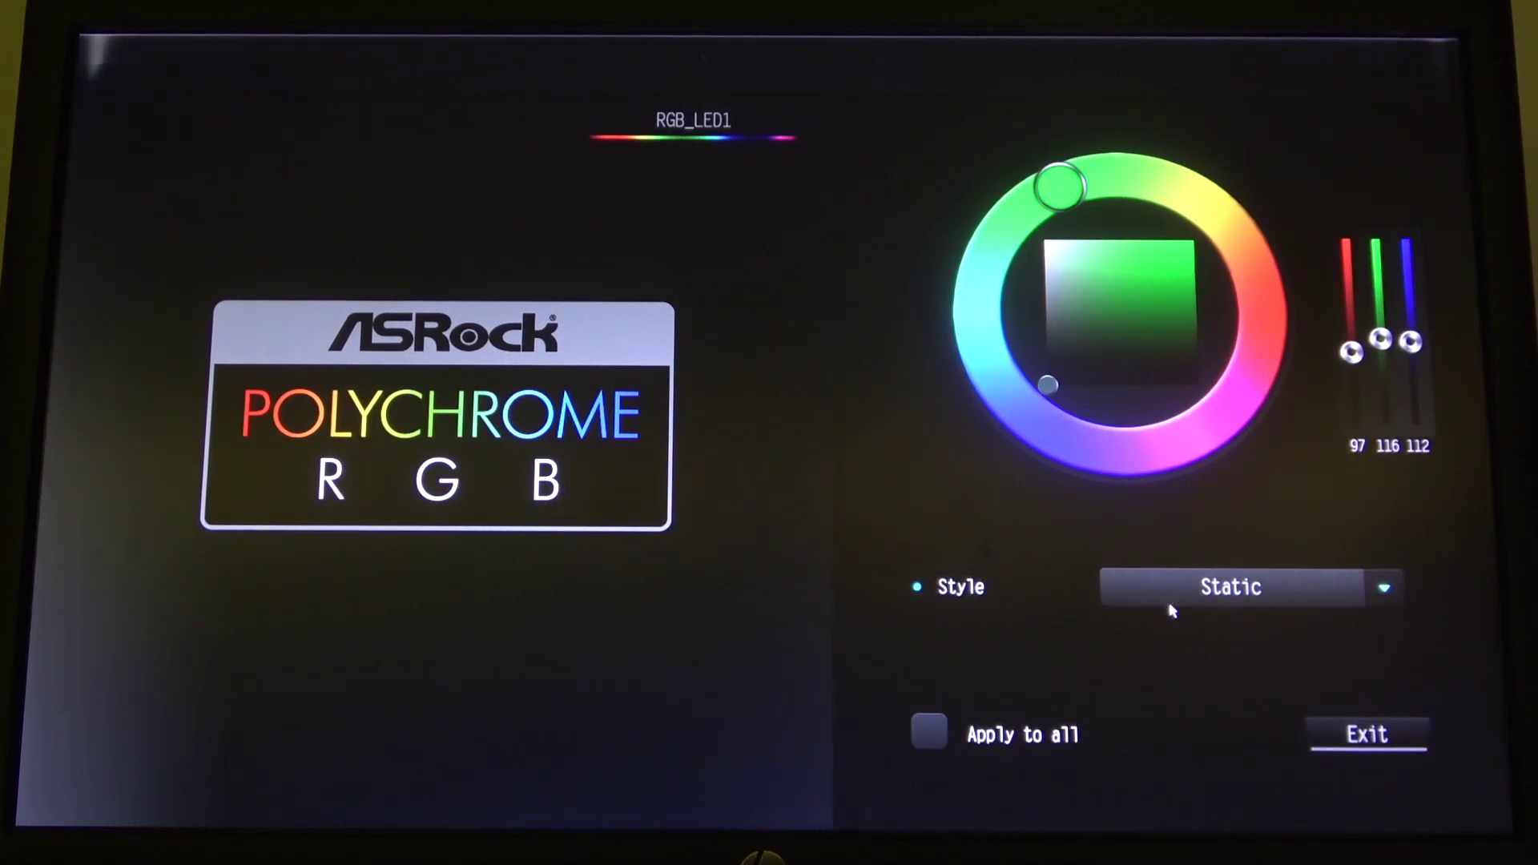
pyautogui.click(938, 743)
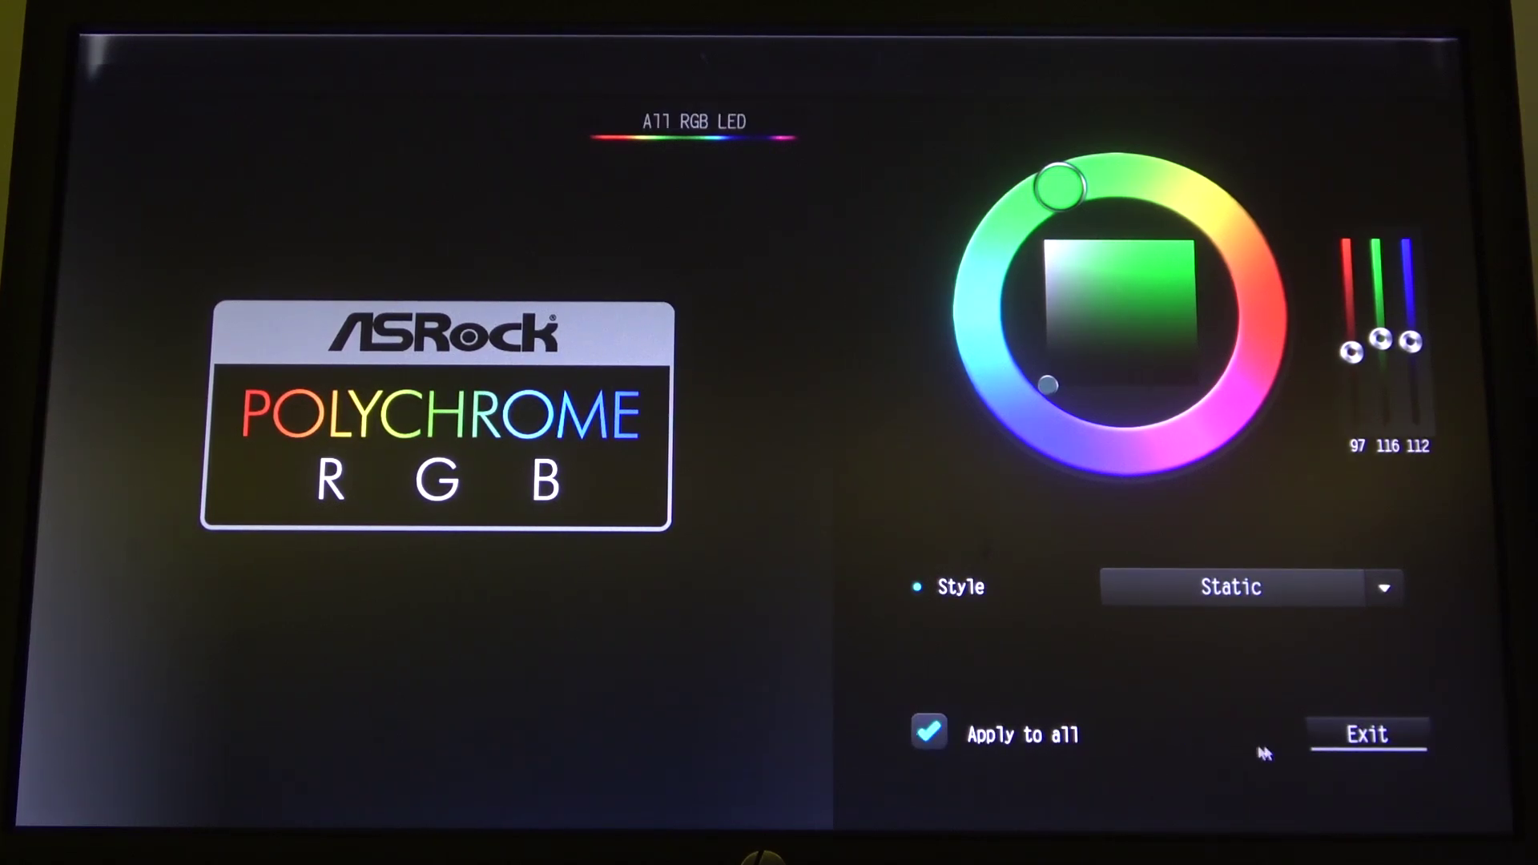
pyautogui.click(1329, 745)
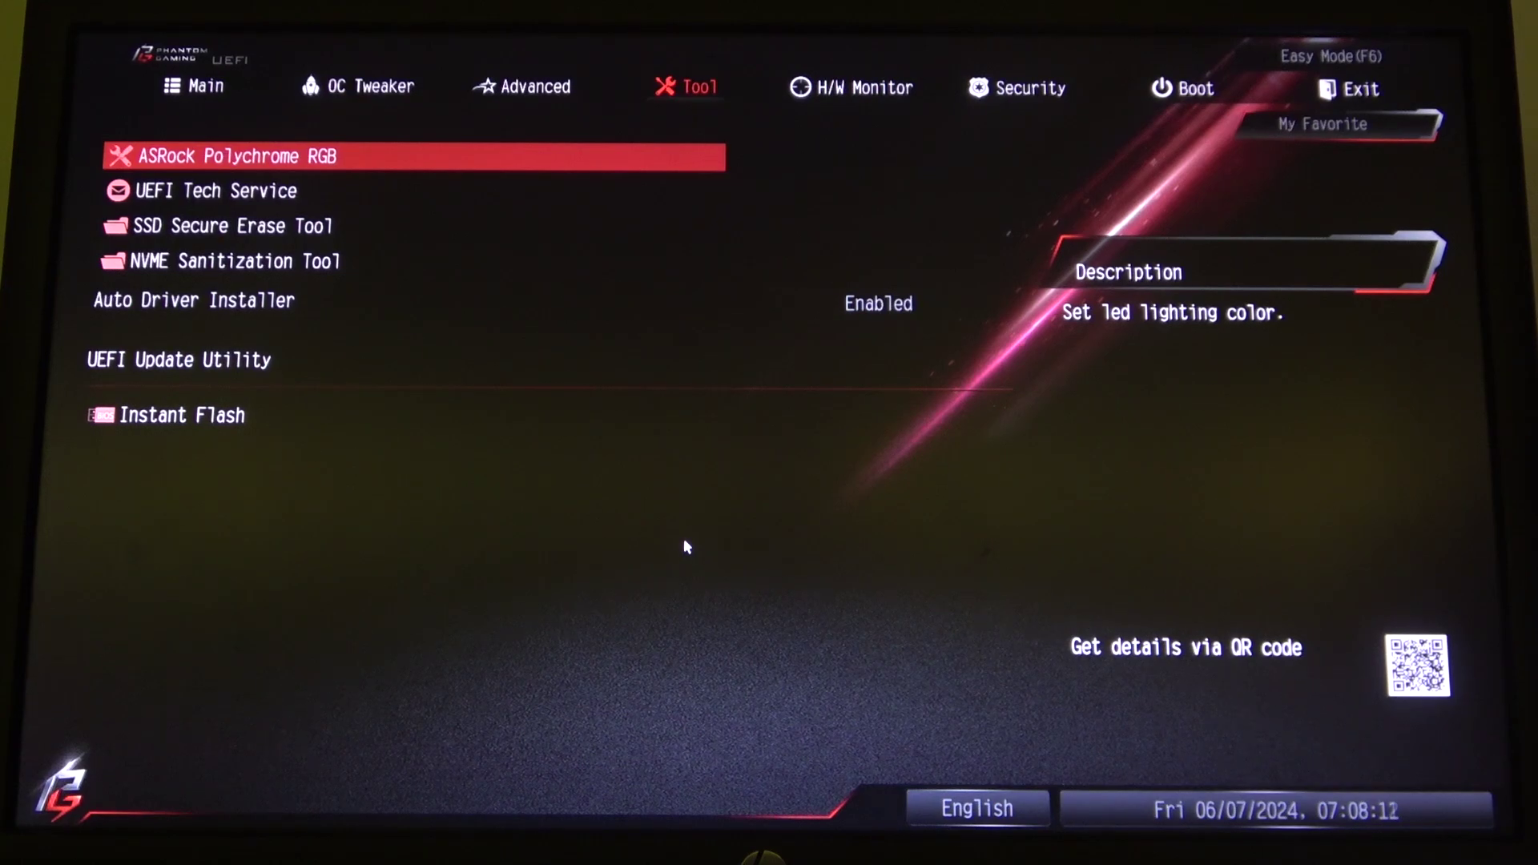